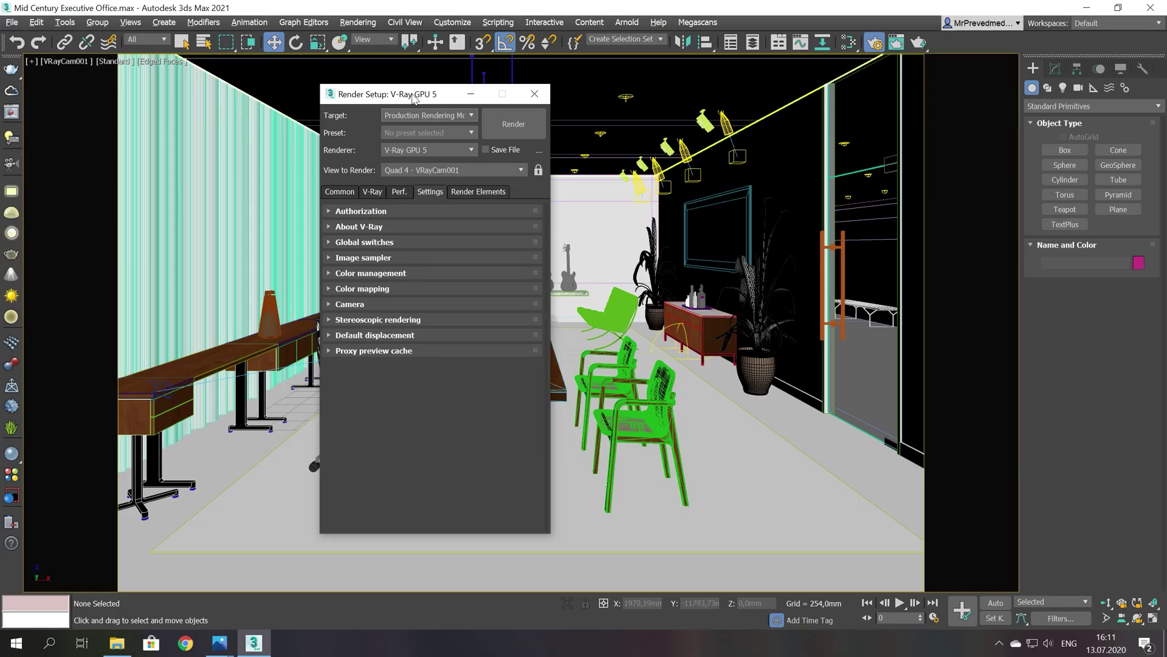
# In Color management, set Rendering RGB primaries to ACEScg and tick Auto RGB primaries for VRayBitmap.
pyautogui.moveTo(414, 97); pyautogui.dragTo(415, 122)
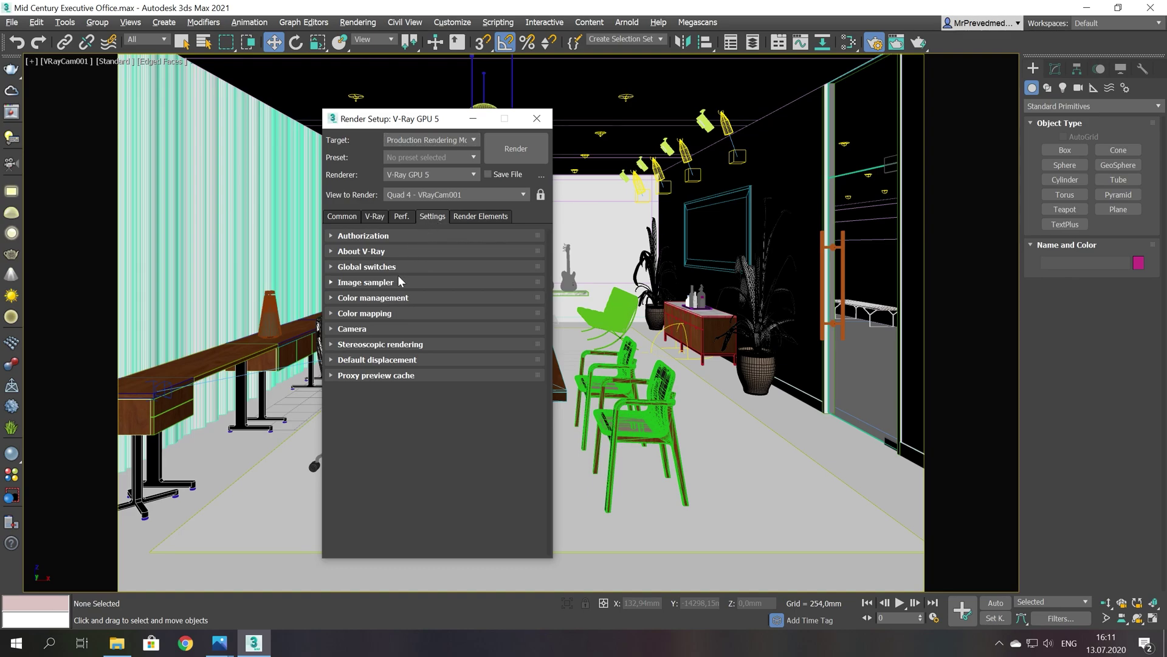
pyautogui.click(390, 298)
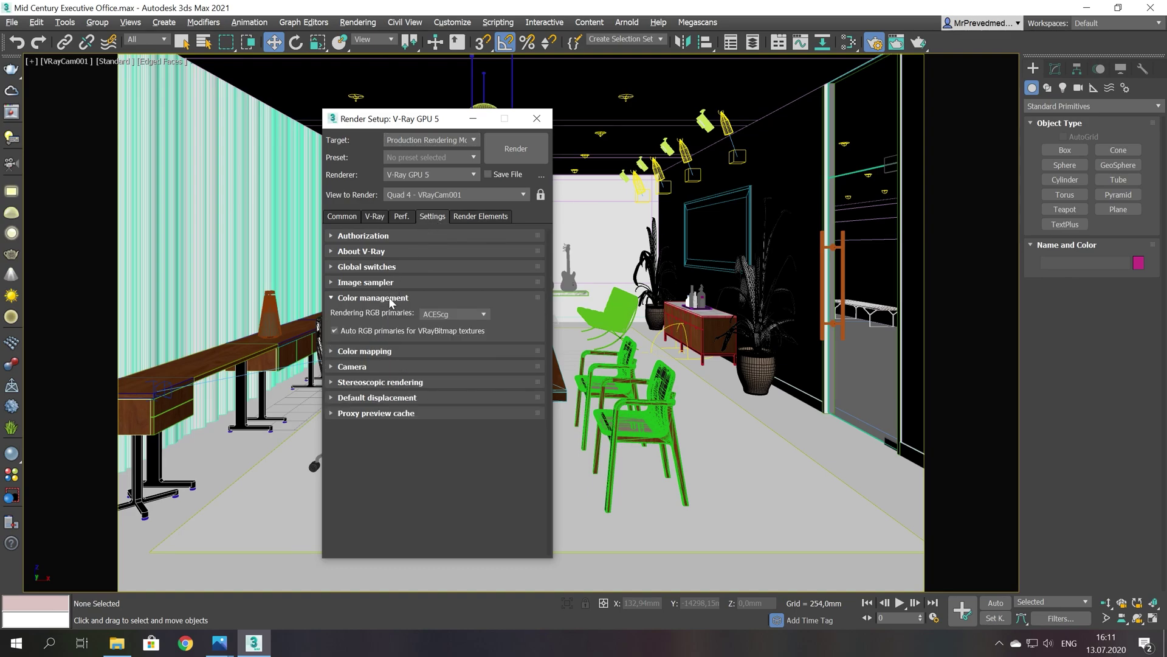
pyautogui.click(457, 314)
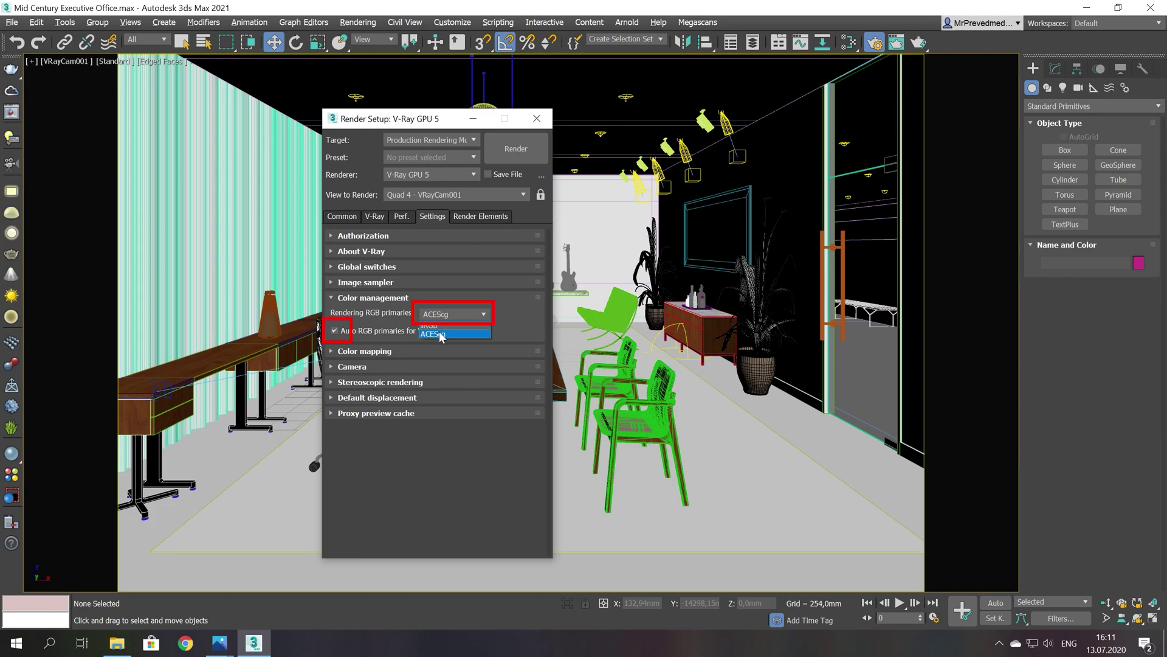
pyautogui.click(440, 334)
pyautogui.click(335, 331)
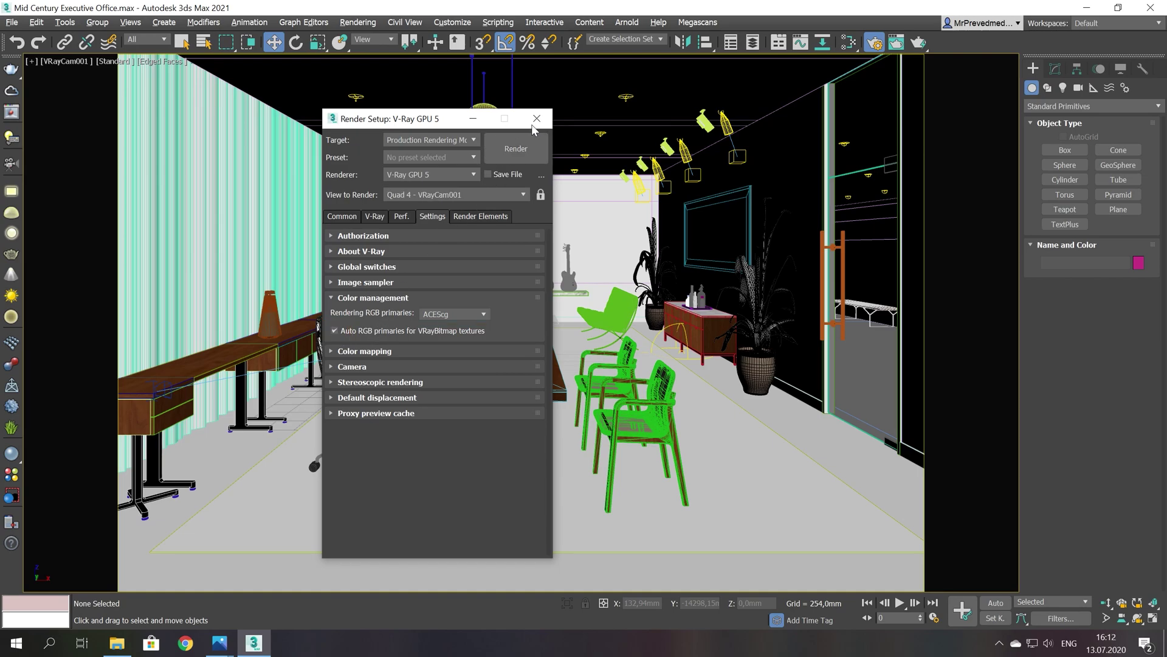
# Close Render Setup and open the mahogany material's Map #38 bitmap parameters in Slate.
pyautogui.click(536, 118)
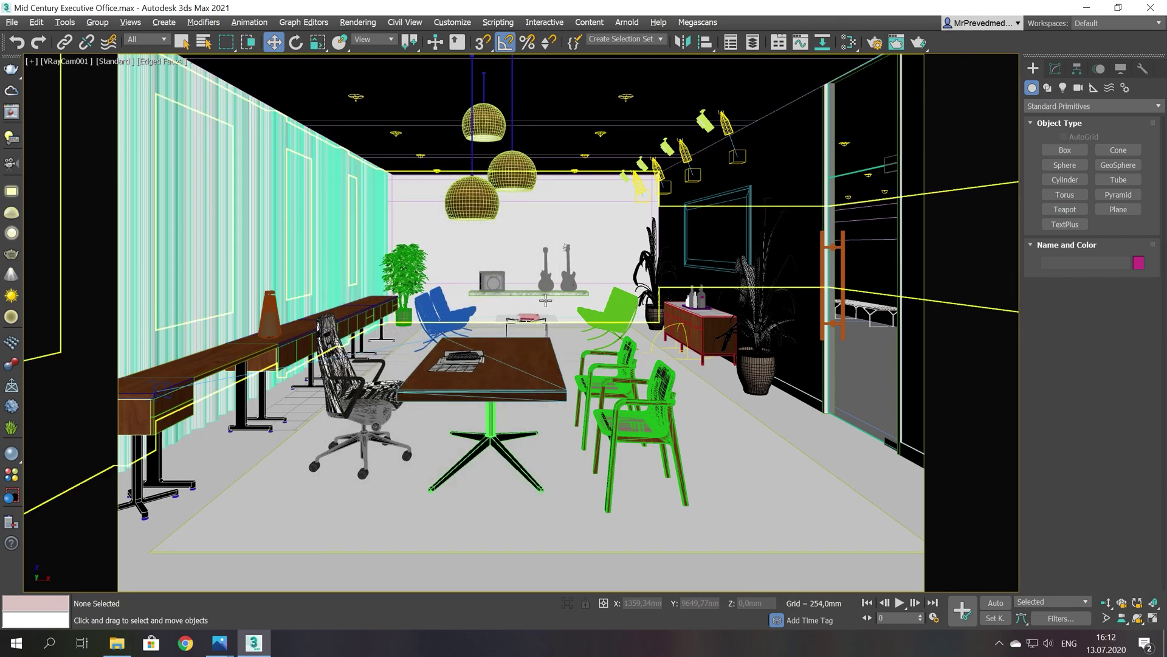
pyautogui.press('m')
pyautogui.moveTo(524, 276); pyautogui.dragTo(555, 161)
pyautogui.moveTo(502, 369); pyautogui.dragTo(430, 371, button='middle')
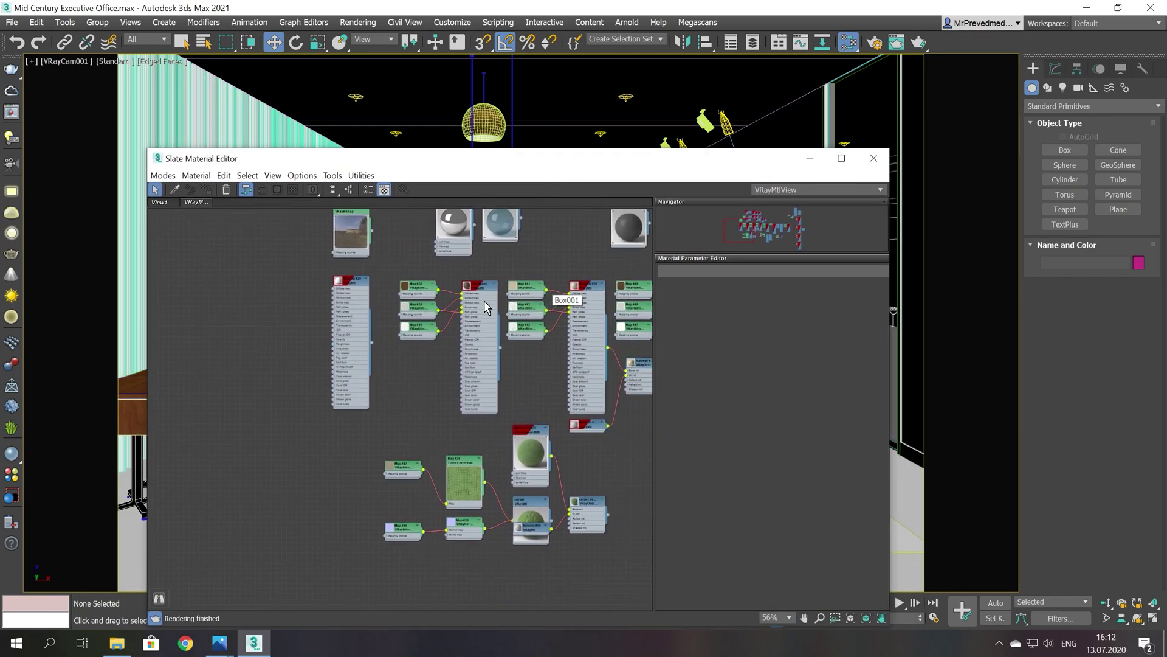
pyautogui.scroll(5, 430, 371)
pyautogui.doubleClick(344, 313)
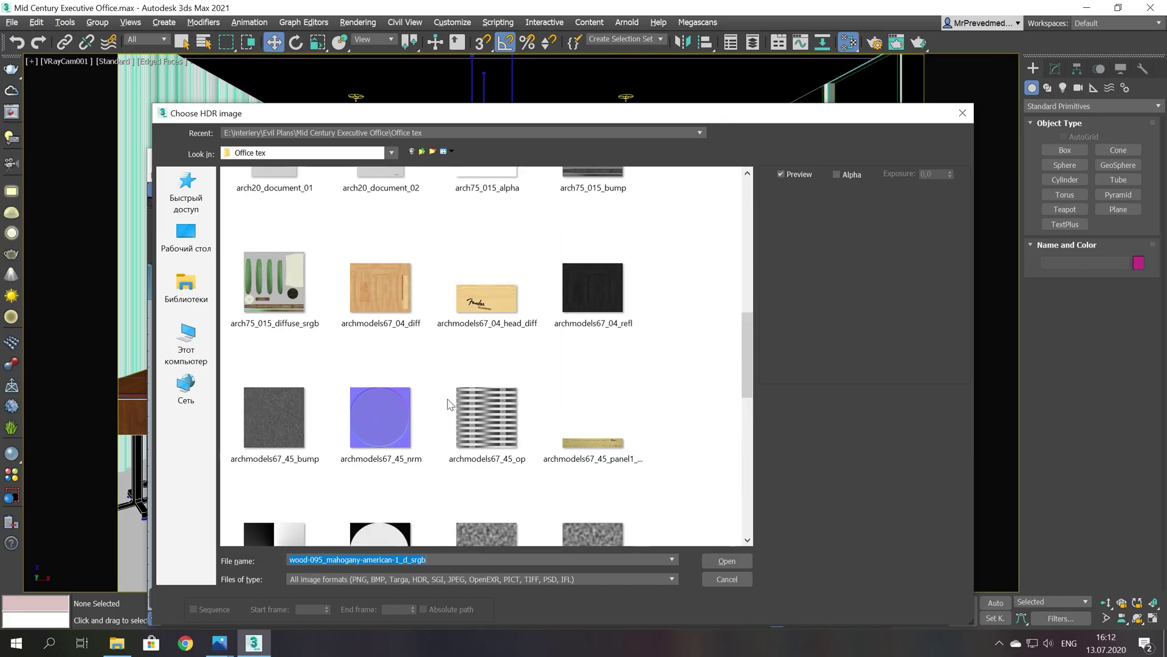
pyautogui.scroll(-5, 459, 407)
pyautogui.click(618, 470)
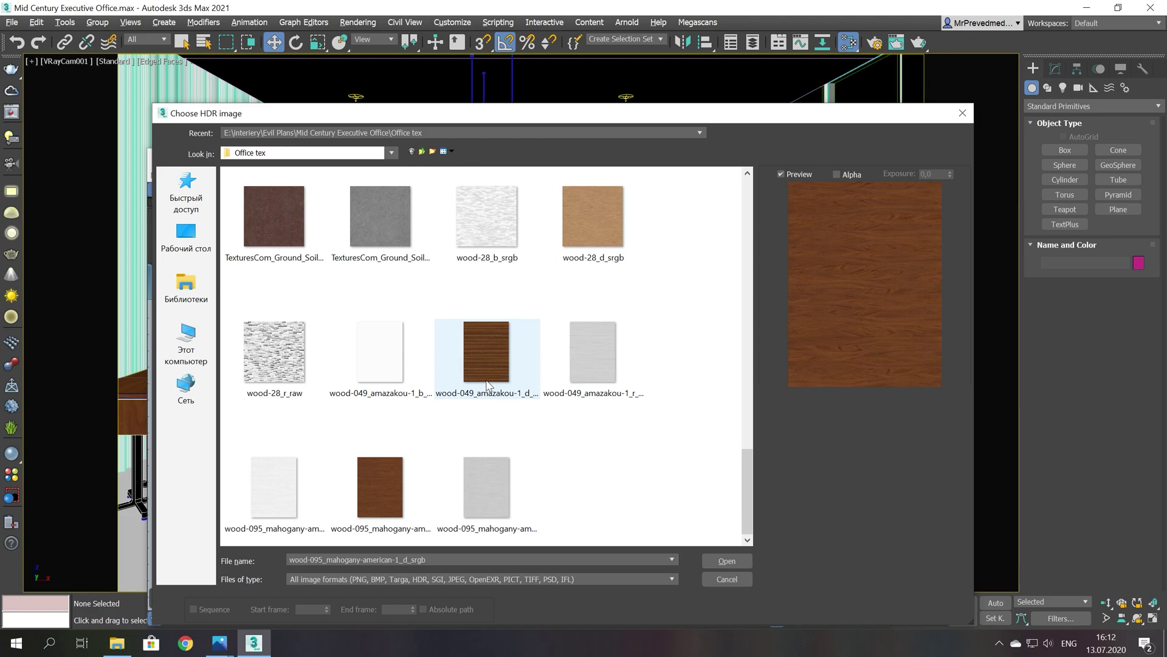
pyautogui.click(389, 492)
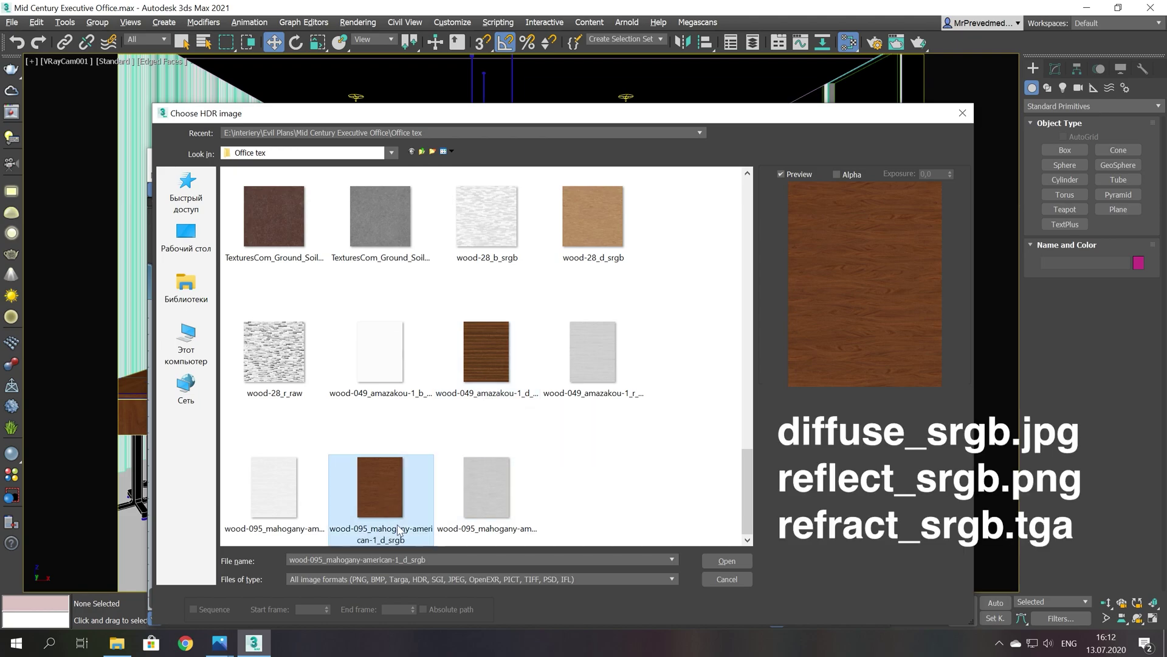
pyautogui.click(420, 540)
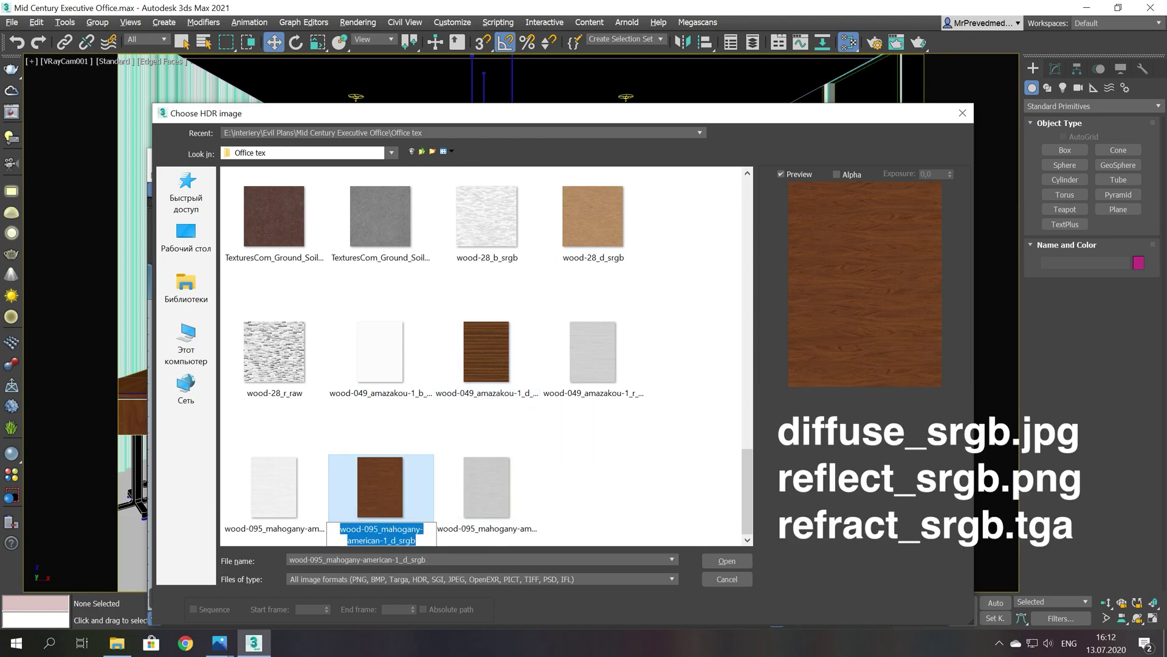
pyautogui.press('End')
pyautogui.hotkey('shift', 'Left')
pyautogui.hotkey('shift', 'Left')
pyautogui.hotkey('shift', 'Left')
pyautogui.hotkey('shift', 'Left')
pyautogui.hotkey('shift', 'Left')
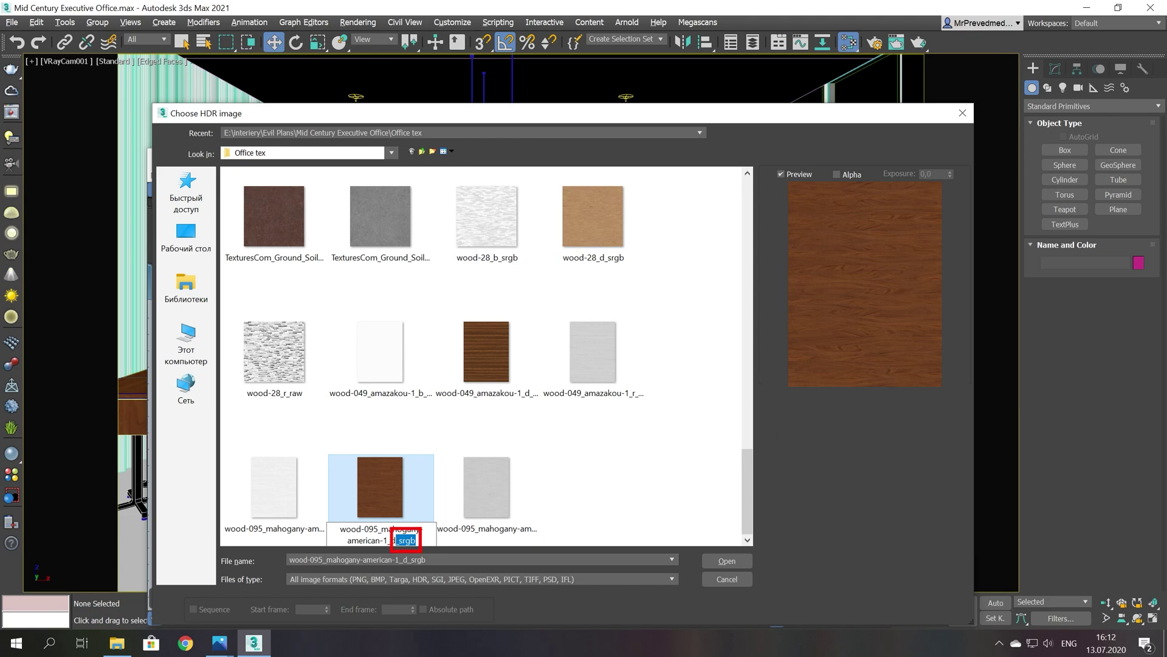
pyautogui.click(651, 507)
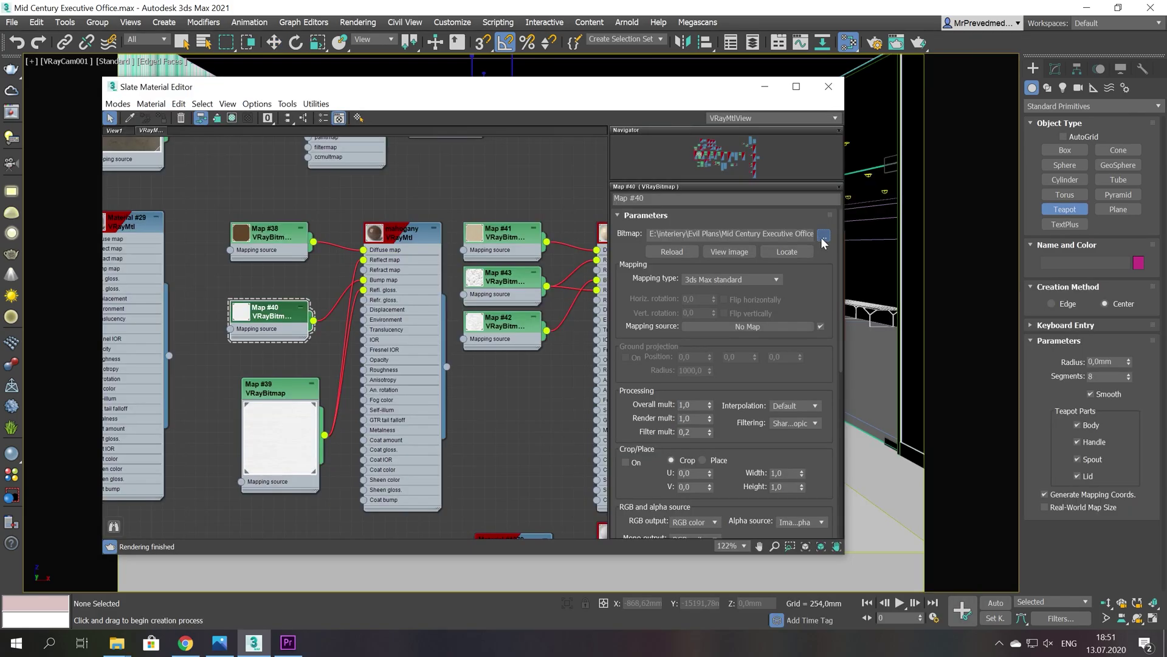
# Check that the mahogany bump texture's file name ends in _b_raw, leaving it unchanged.
pyautogui.click(820, 237)
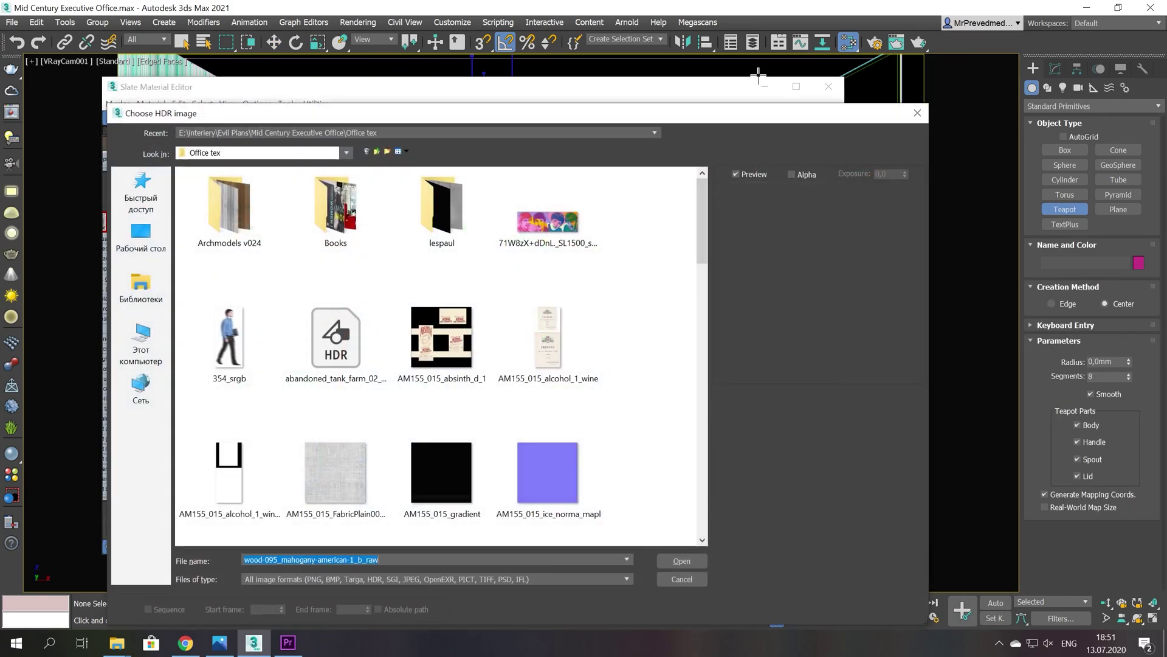
pyautogui.moveTo(753, 121); pyautogui.dragTo(755, 88)
pyautogui.scroll(-10, 596, 396)
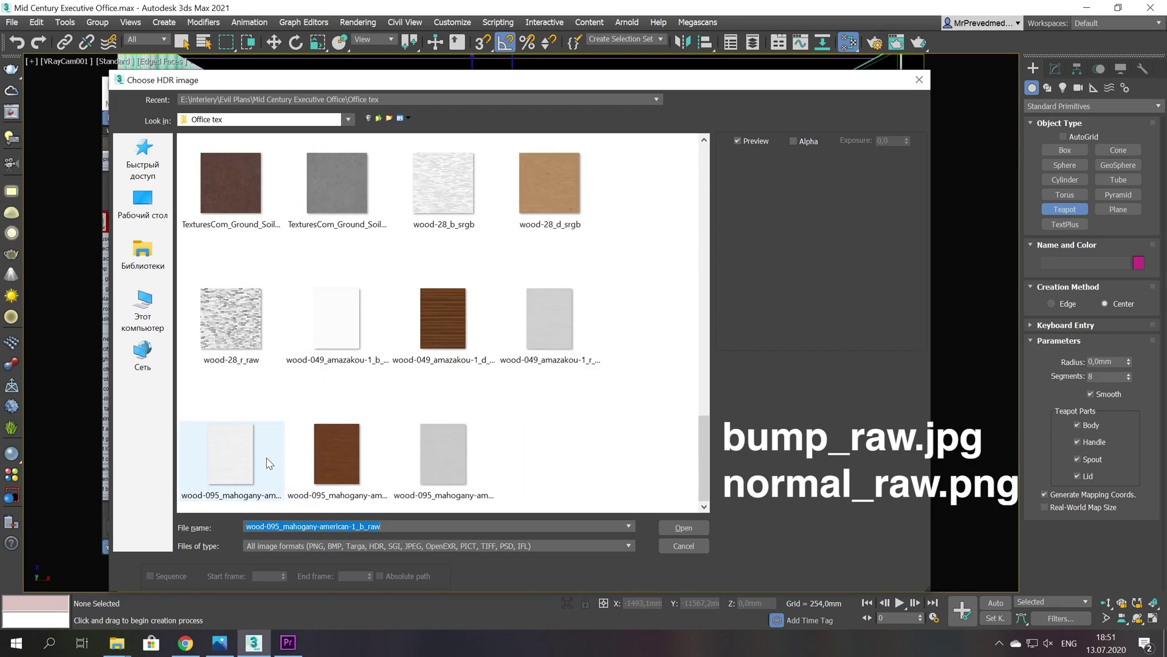
pyautogui.click(254, 493)
pyautogui.click(253, 497)
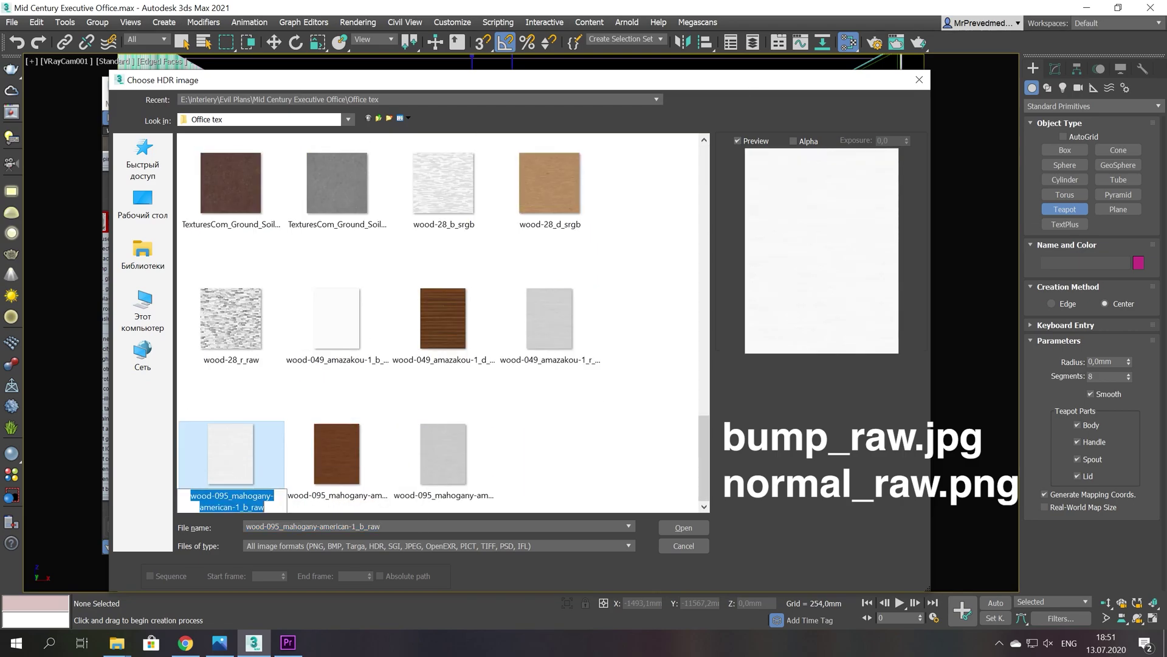
pyautogui.moveTo(265, 507); pyautogui.dragTo(249, 507)
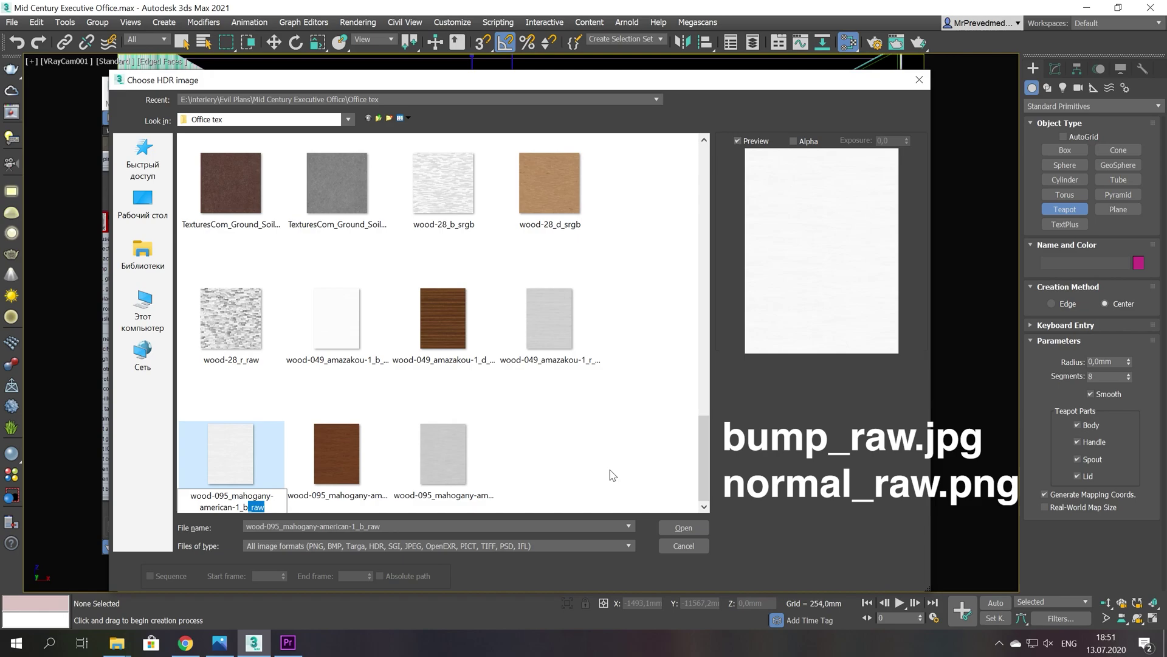
pyautogui.click(613, 475)
pyautogui.click(919, 79)
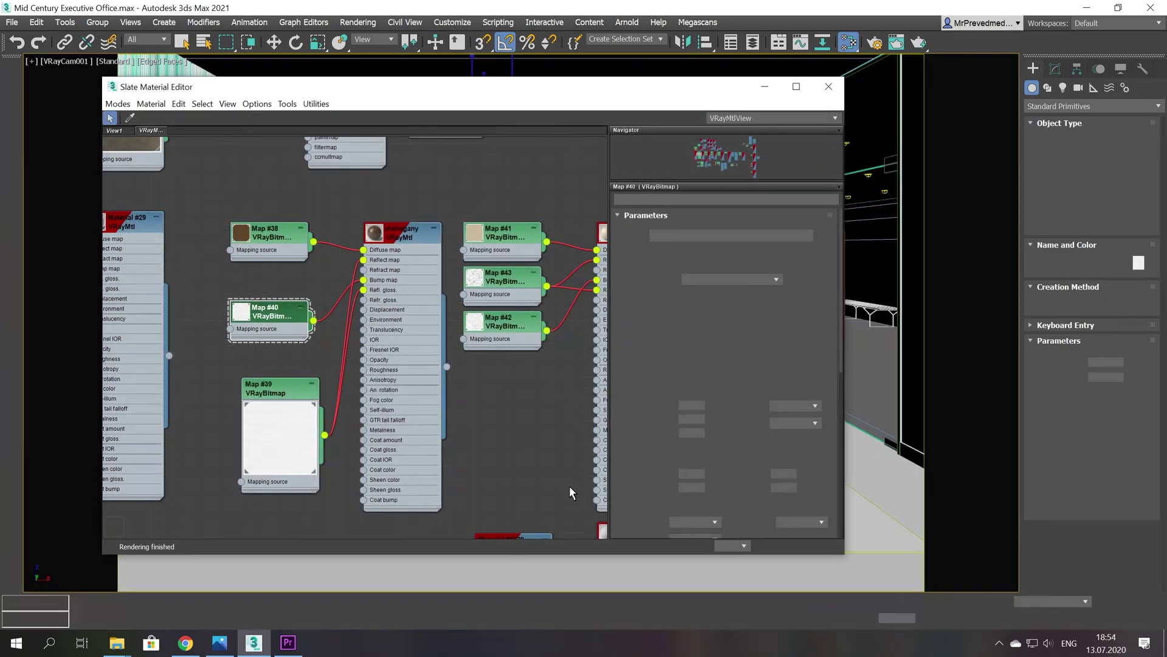
# Confirm Map #36's abandoned_tank_farm HDRI file carries the _lin_srgb suffix, without changing it.
pyautogui.moveTo(453, 418); pyautogui.dragTo(349, 272, button='middle')
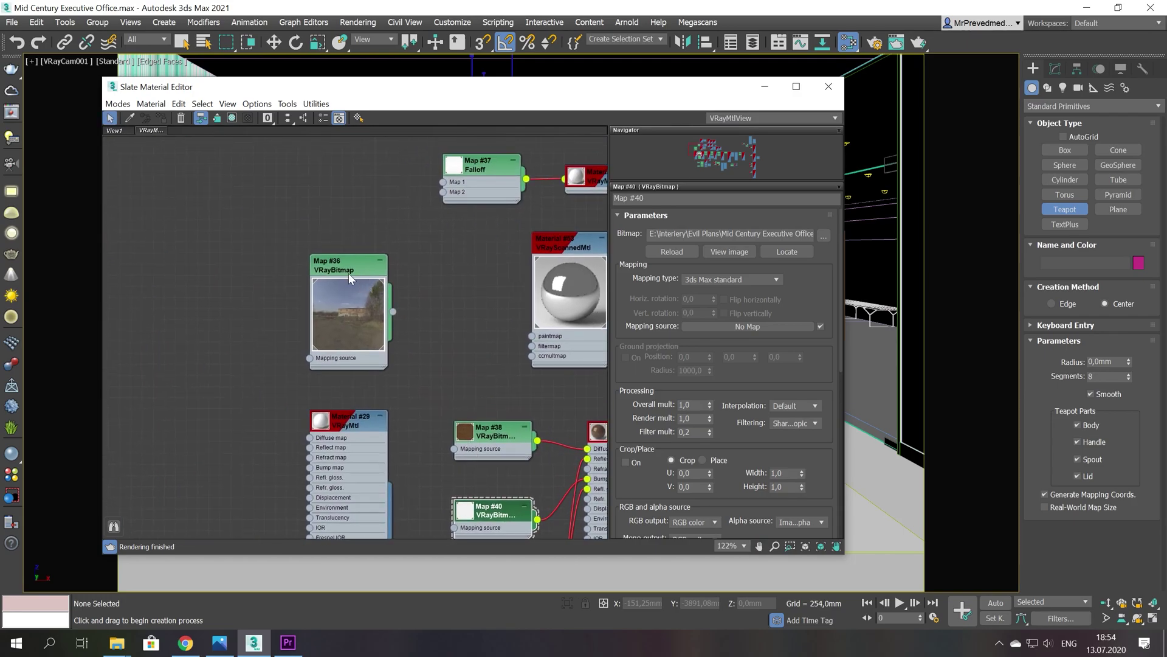
pyautogui.doubleClick(334, 266)
pyautogui.click(823, 236)
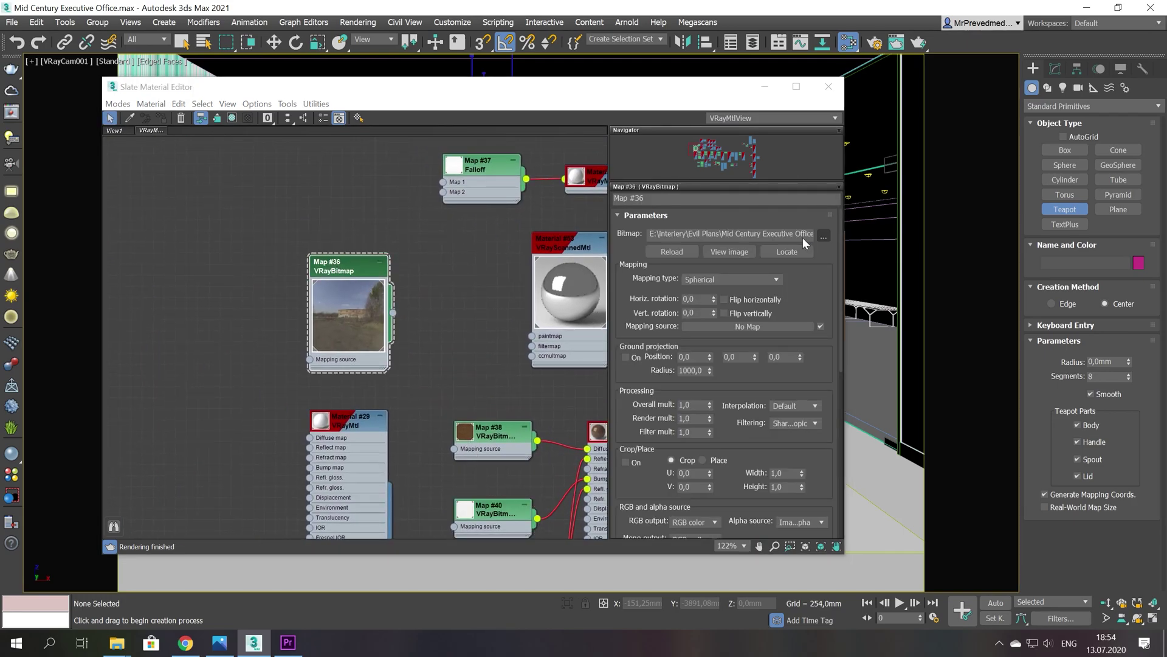
pyautogui.click(338, 347)
pyautogui.click(338, 354)
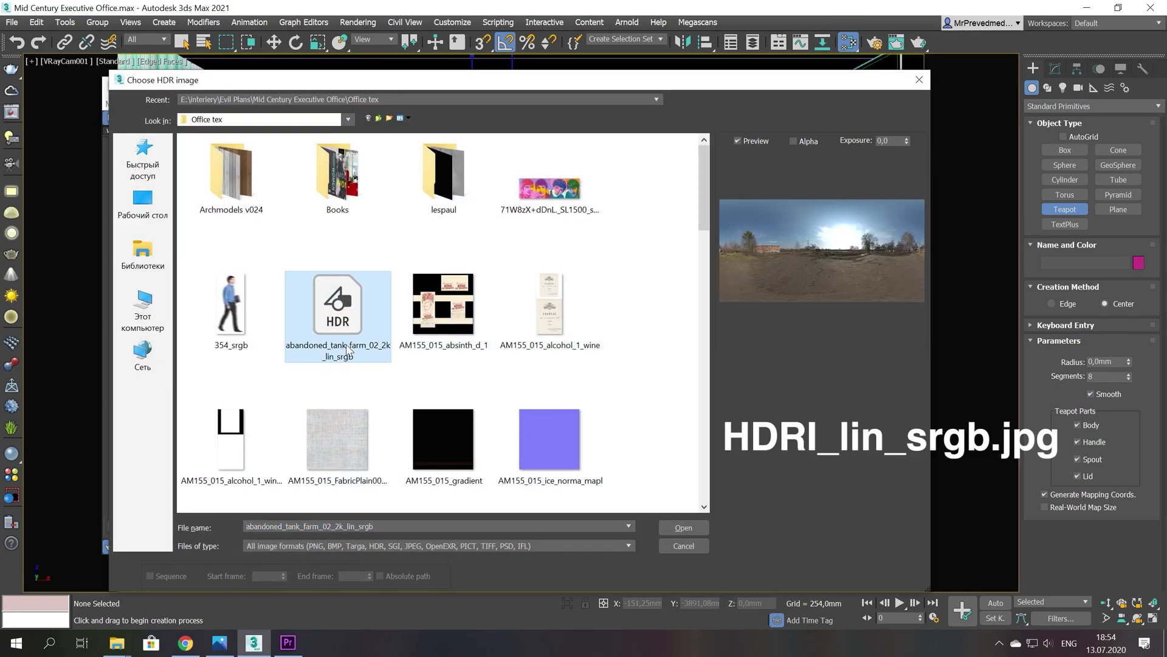
pyautogui.moveTo(323, 357); pyautogui.dragTo(355, 357)
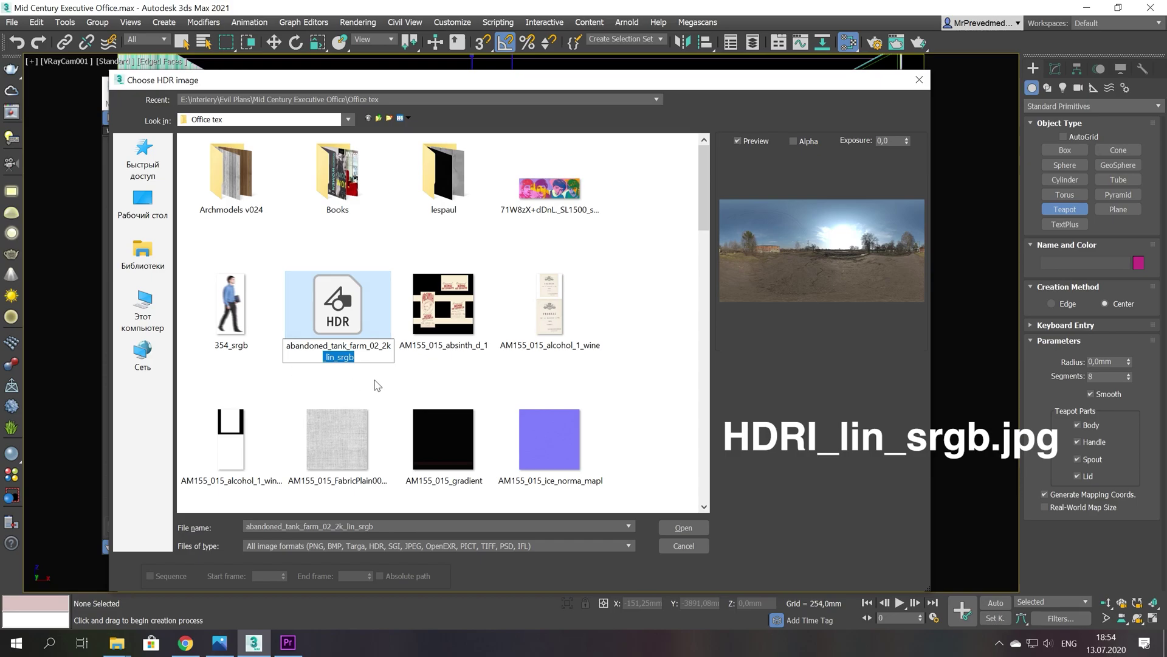
pyautogui.click(375, 382)
pyautogui.click(920, 81)
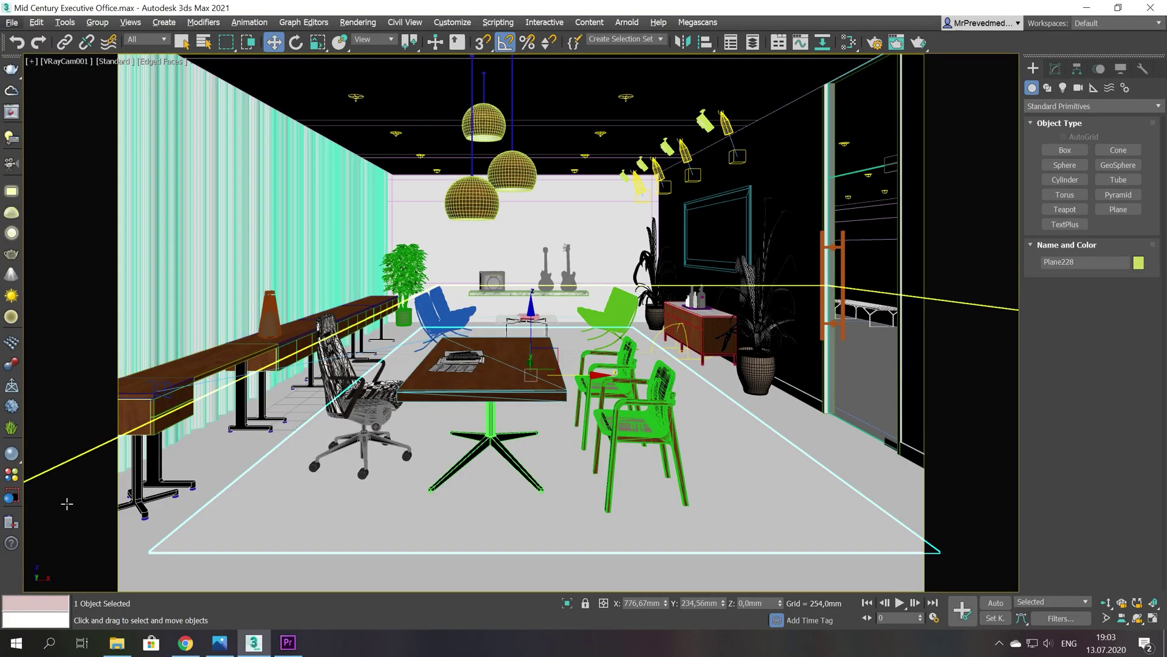
# Apply Fabric_C02_Leaf_Green from the V-Ray Asset Browser to the rug and inspect its diffuse and normal bitmaps.
pyautogui.click(11, 474)
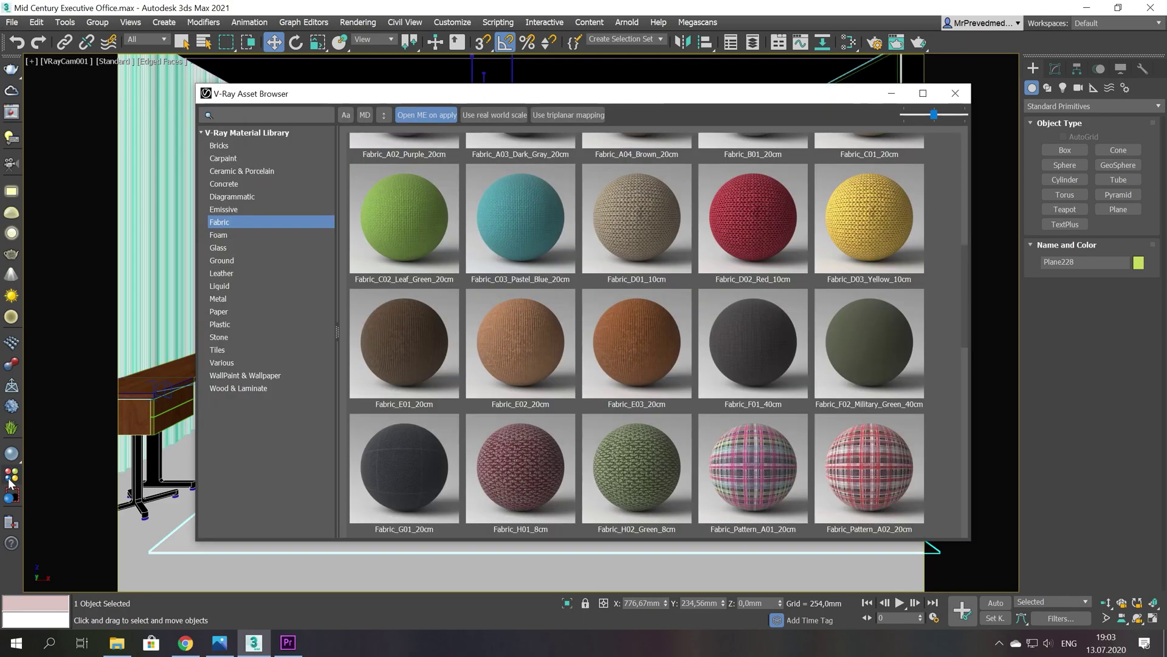
pyautogui.rightClick(422, 211)
pyautogui.click(498, 248)
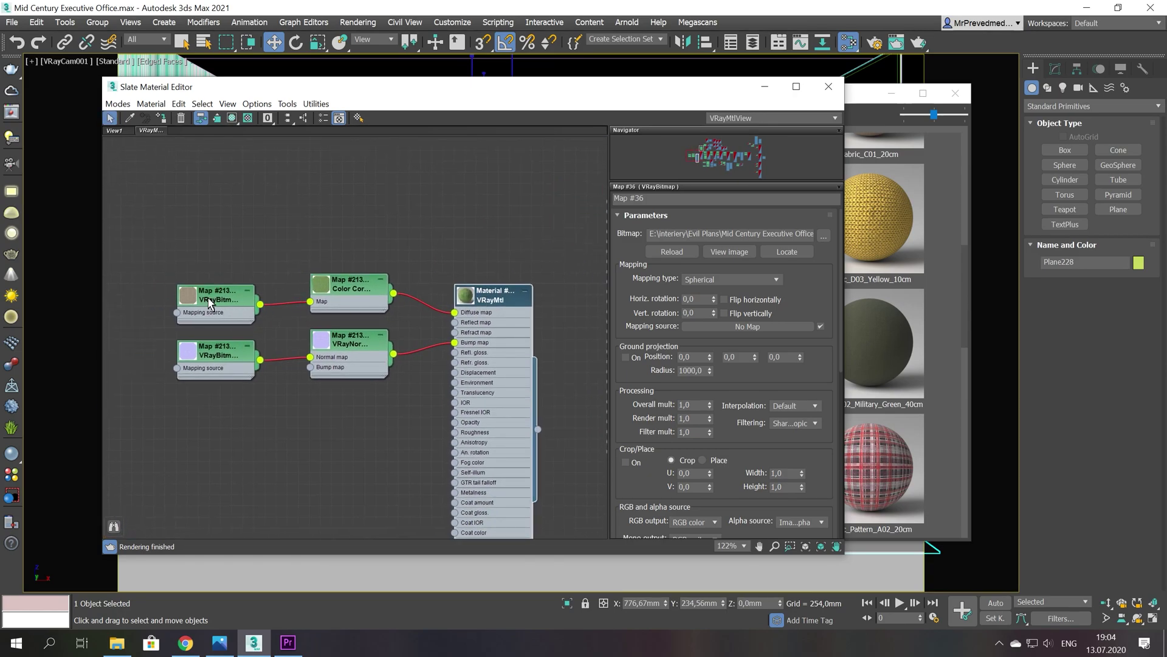
pyautogui.click(244, 309)
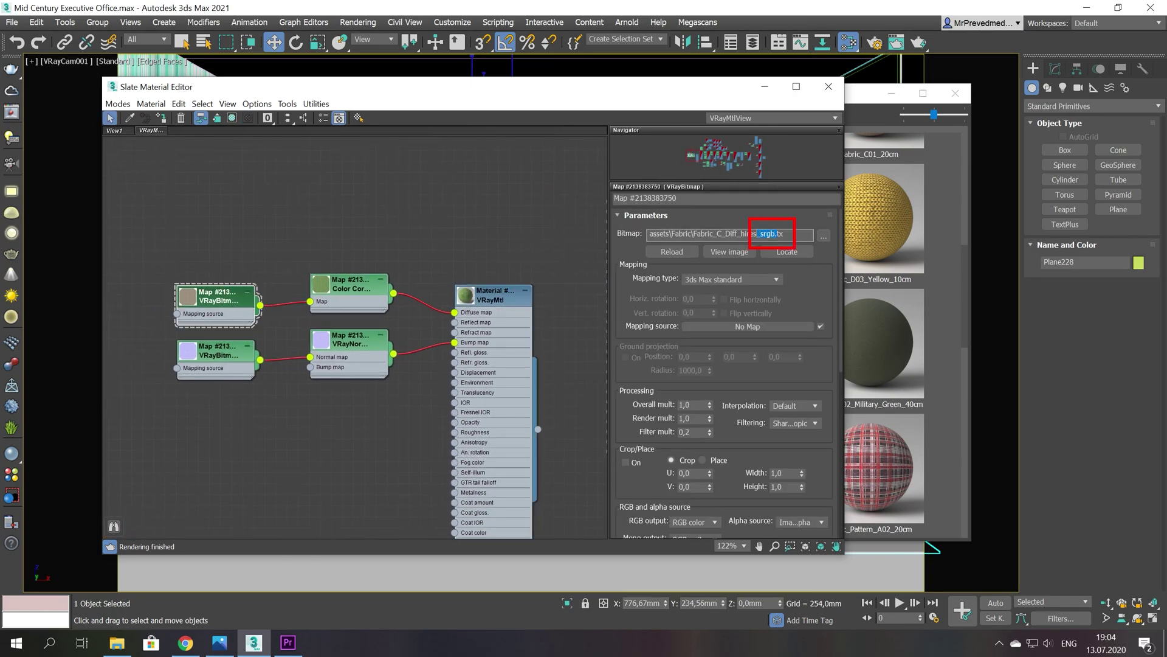
pyautogui.click(213, 348)
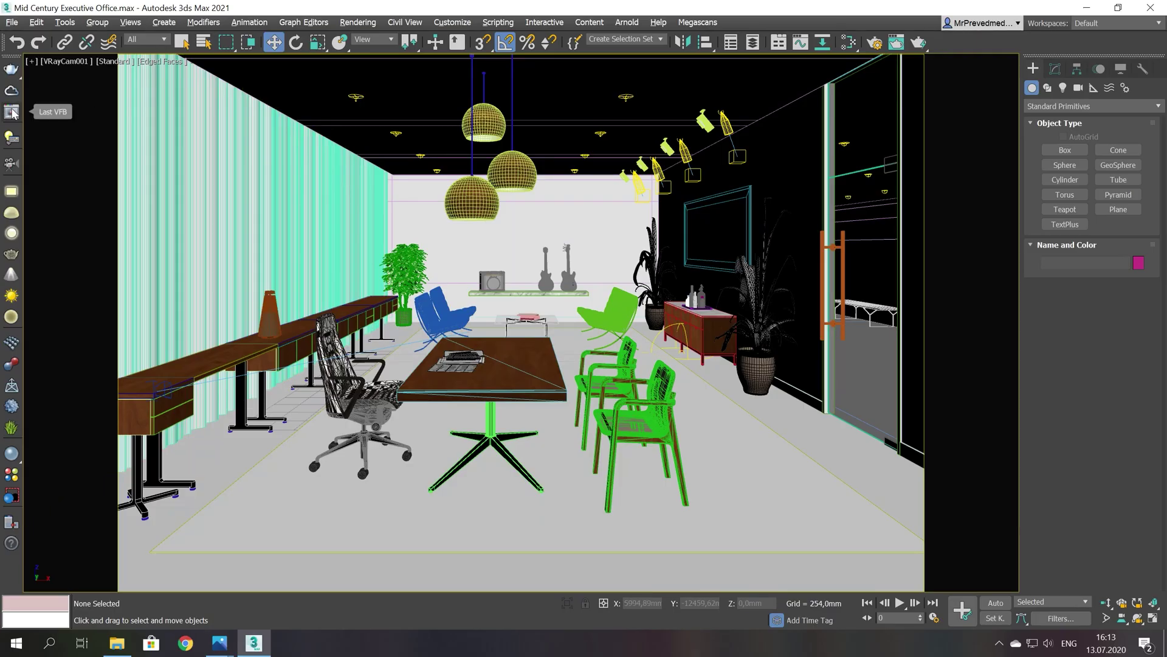
# Show the last render in the VFB and load the ACES config.ocio for OCIO display correction.
pyautogui.click(11, 111)
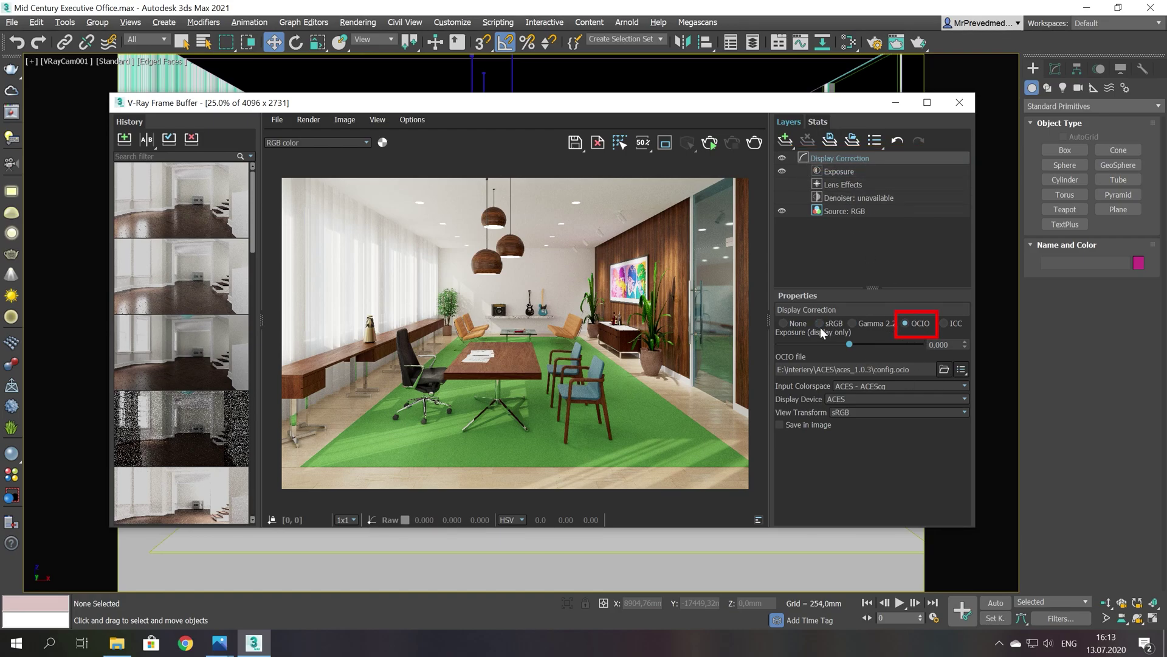
pyautogui.click(942, 371)
pyautogui.doubleClick(268, 242)
pyautogui.click(965, 385)
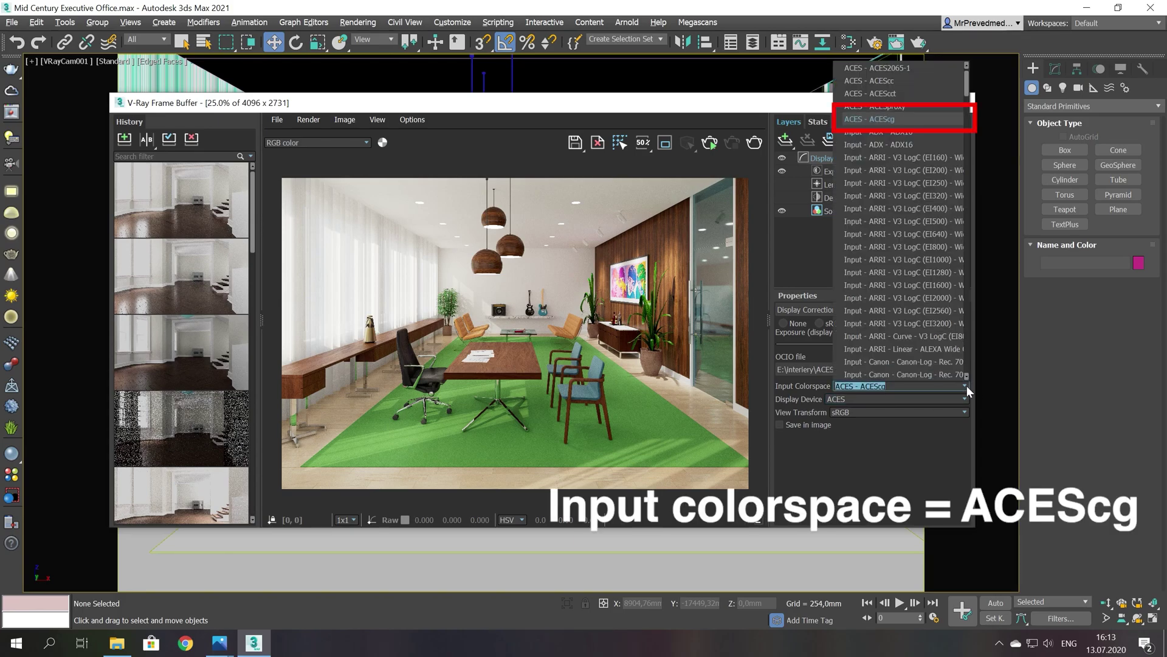
pyautogui.scroll(-1, 911, 121)
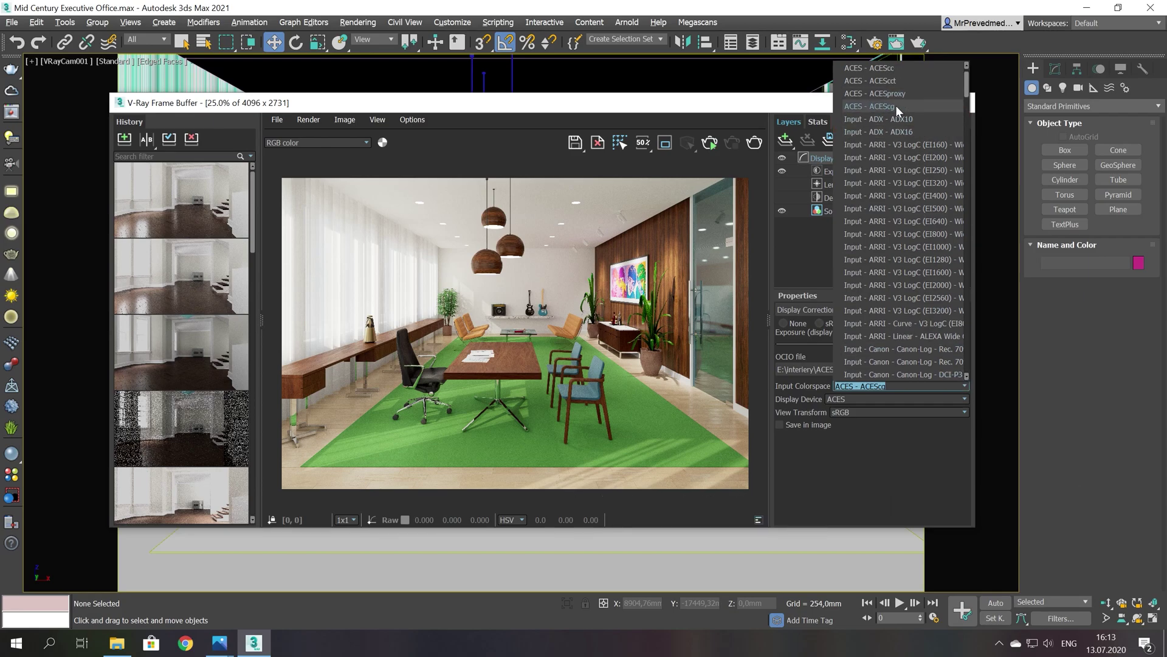
pyautogui.click(806, 495)
pyautogui.click(936, 412)
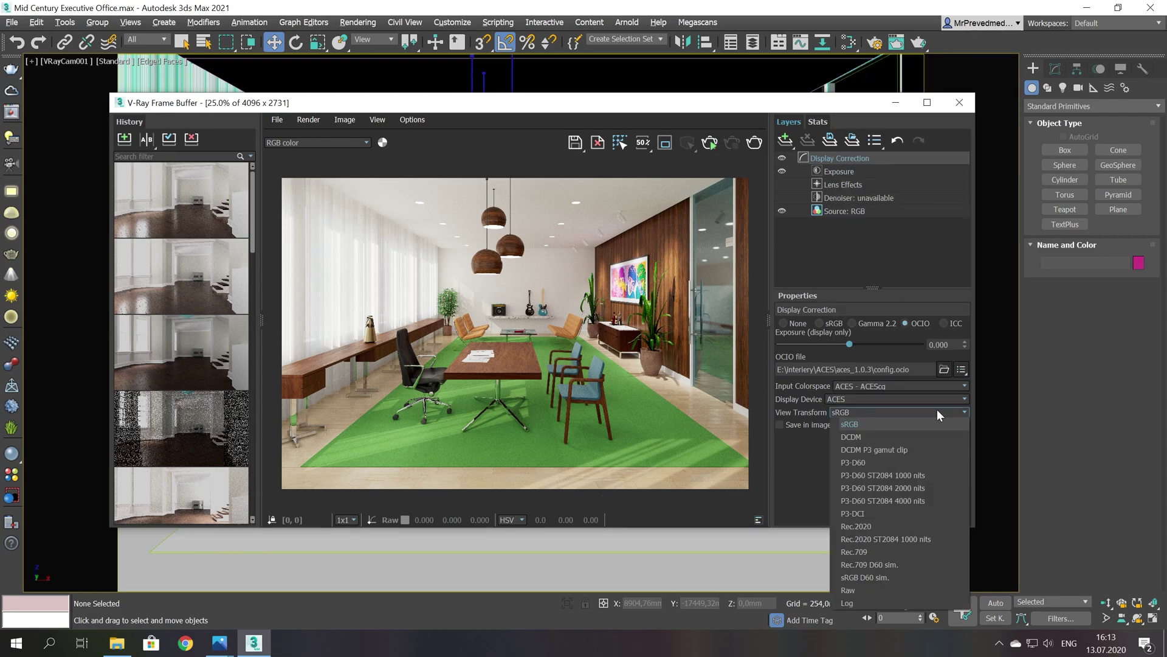
pyautogui.click(919, 408)
pyautogui.click(870, 411)
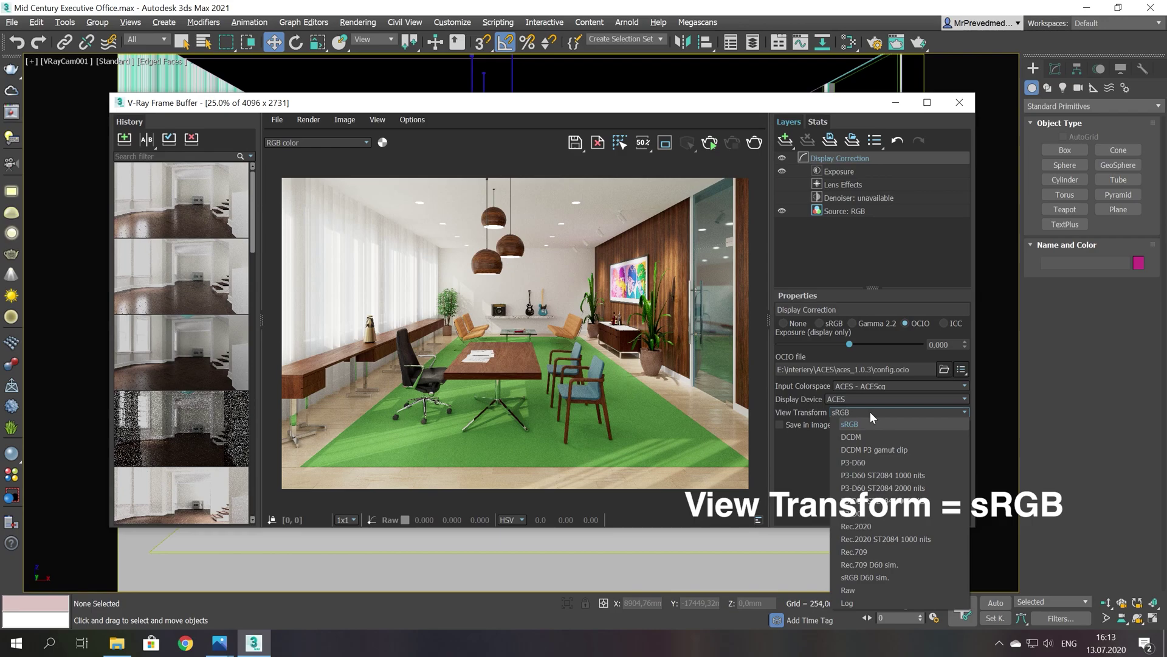
pyautogui.click(870, 411)
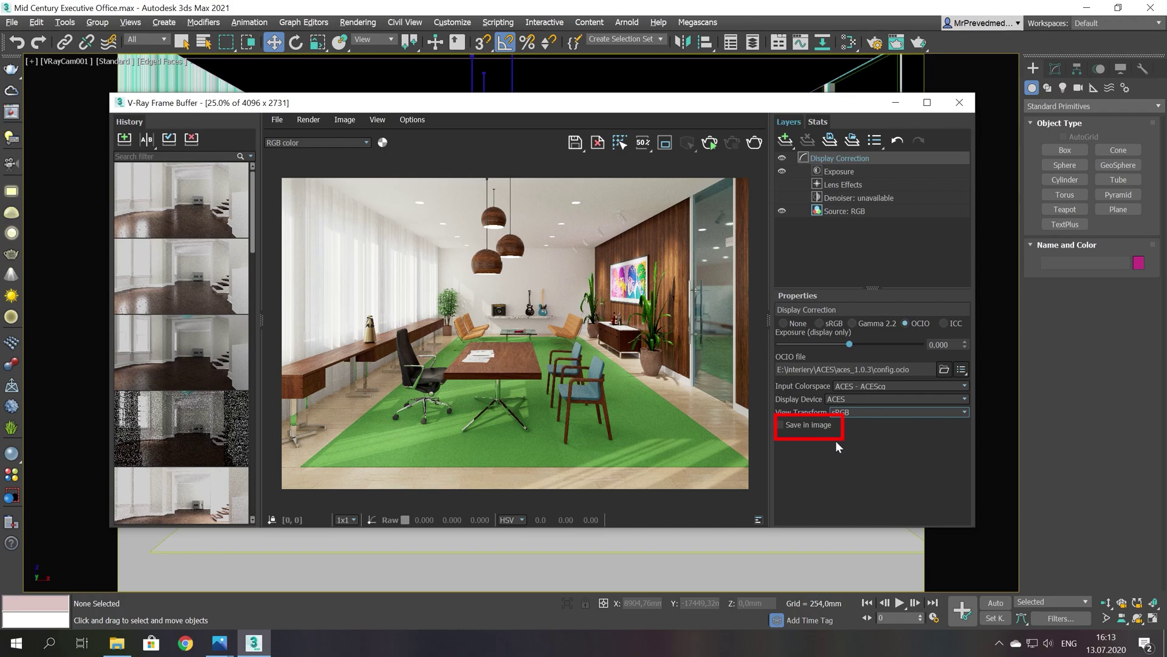
# Select the VFB Exposure layer, try another exposure value, then reset it to 0,000.
pyautogui.click(852, 175)
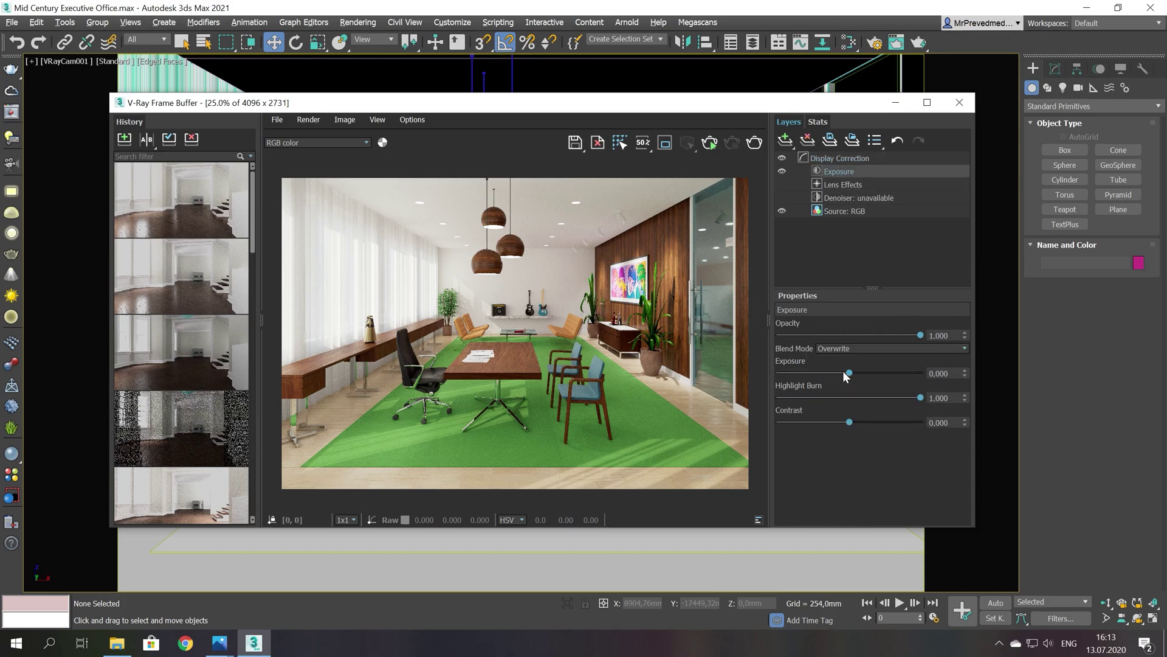
pyautogui.moveTo(848, 371)
pyautogui.mouseDown()
pyautogui.moveTo(808, 372)
pyautogui.moveTo(870, 378)
pyautogui.moveTo(852, 377)
pyautogui.mouseUp()
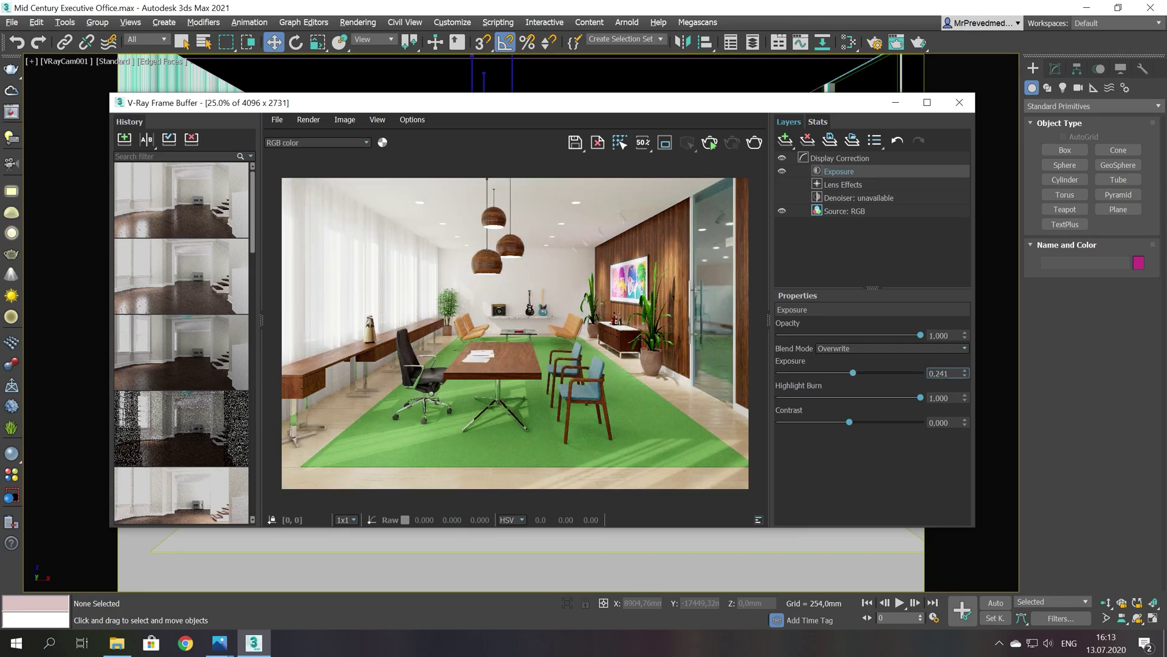
pyautogui.rightClick(968, 372)
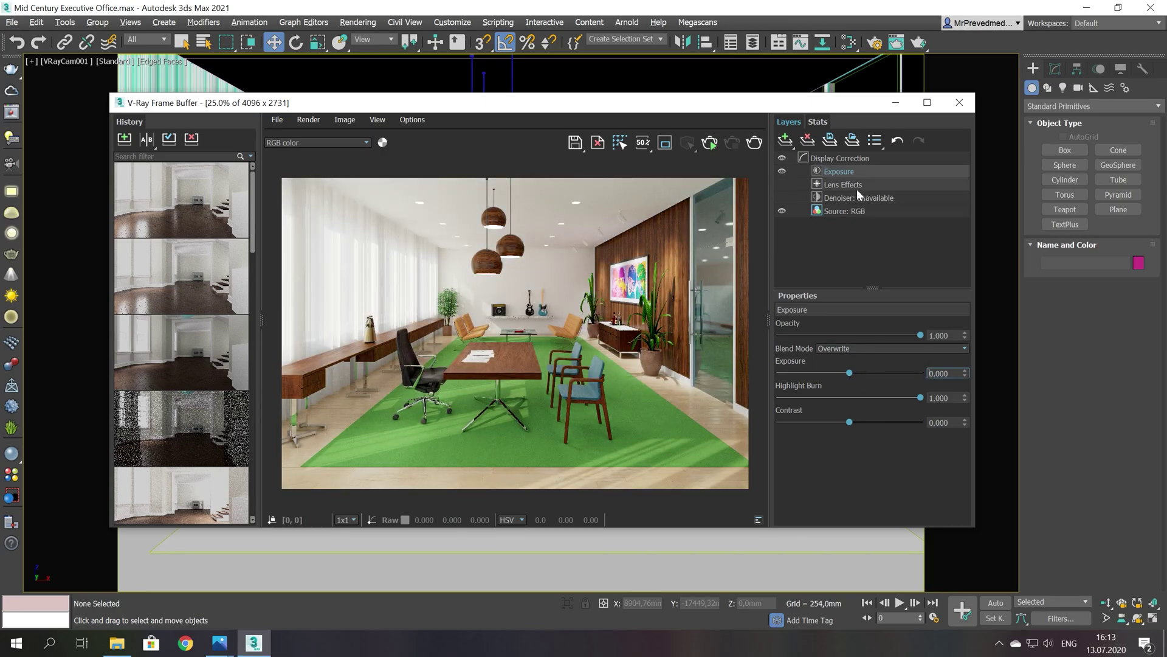